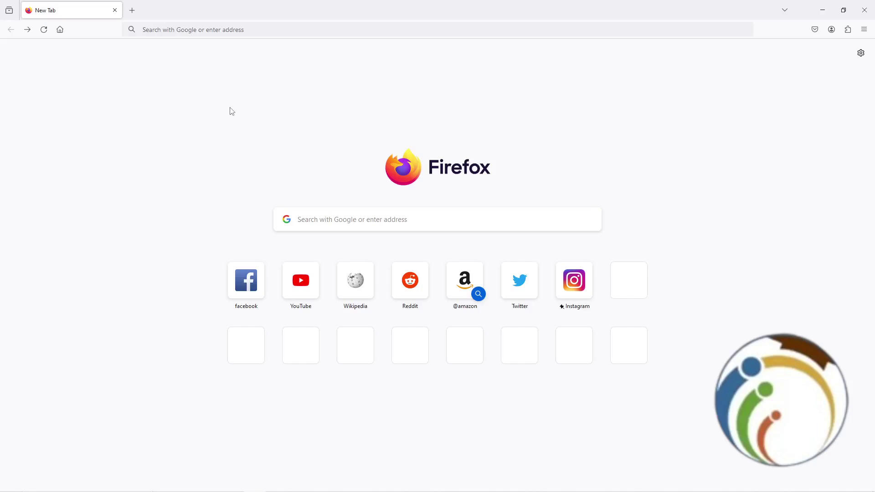
pyautogui.click(864, 30)
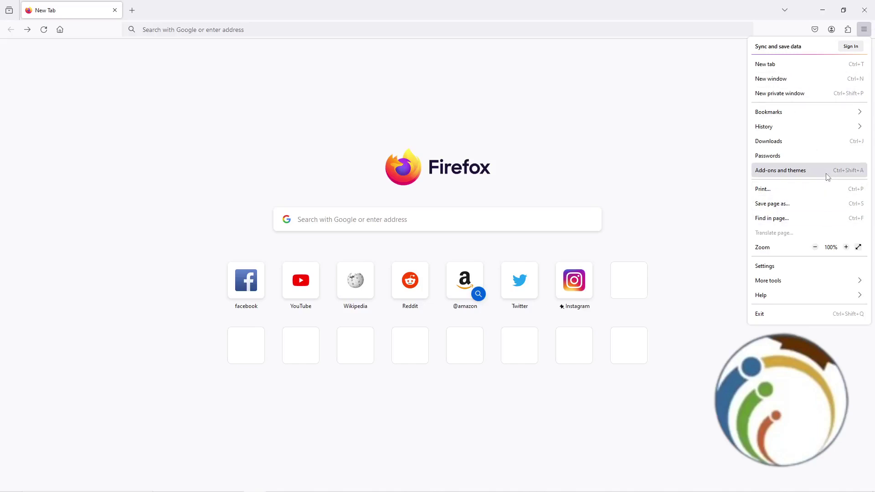
# - Go to Firefox Settings, then the Home and Privacy & Security pages
pyautogui.click(784, 266)
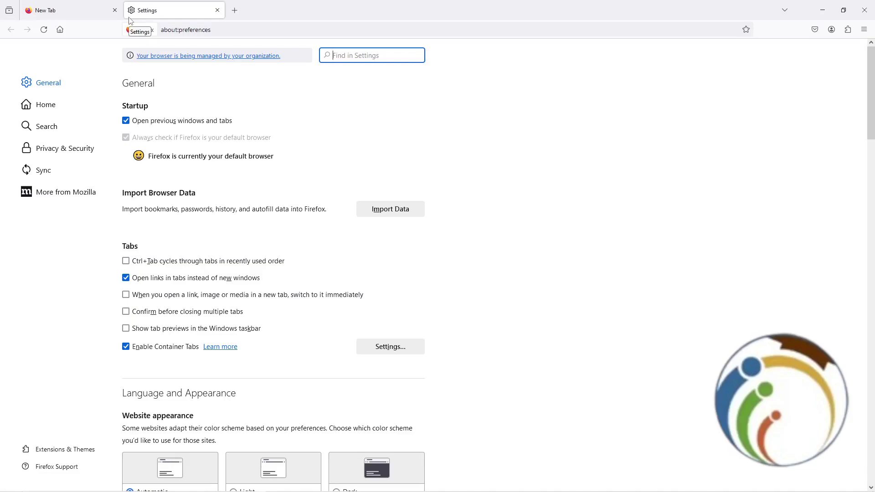
pyautogui.click(65, 105)
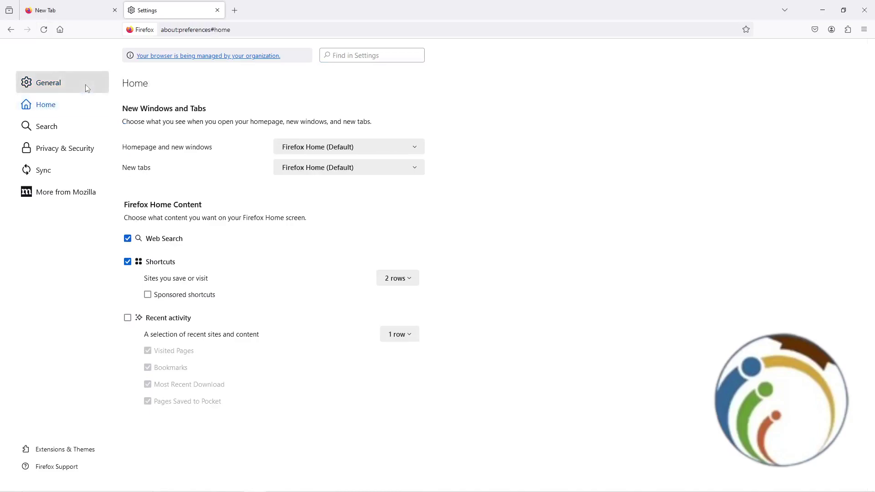
pyautogui.click(73, 144)
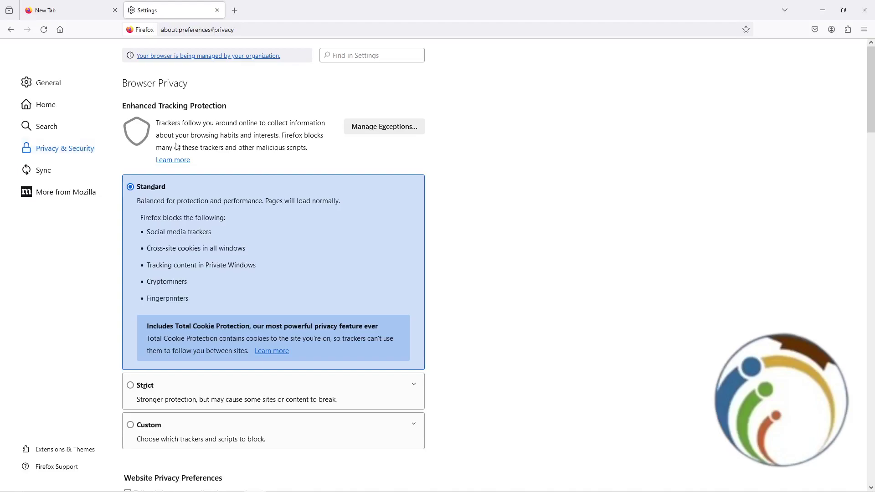
pyautogui.scroll(-5, 176, 147)
pyautogui.scroll(-5, 177, 146)
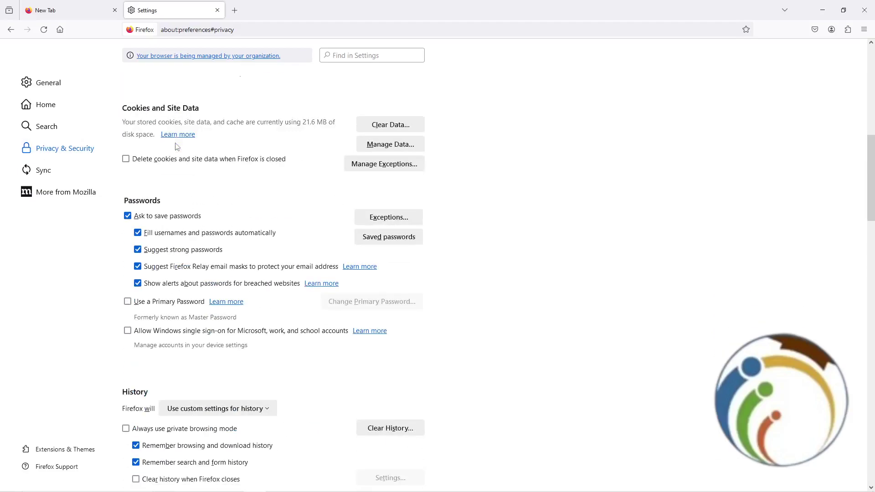
pyautogui.scroll(-5, 176, 146)
pyautogui.scroll(-5, 176, 147)
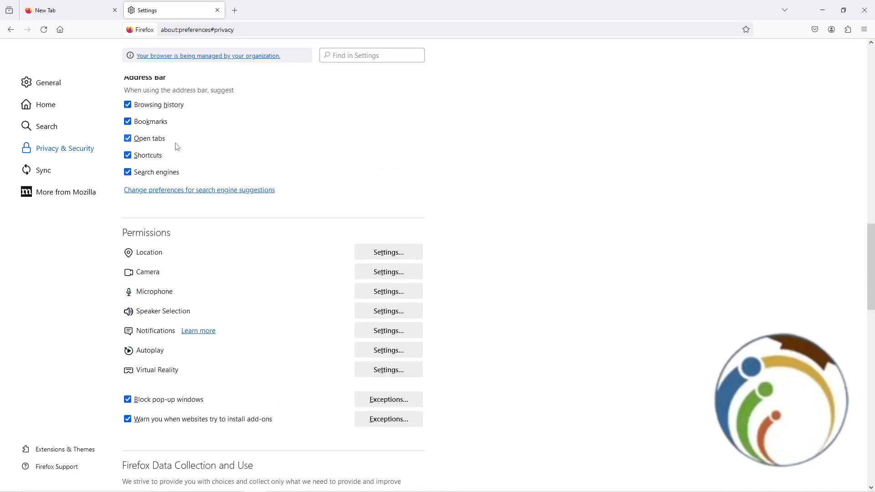
pyautogui.scroll(-5, 177, 146)
pyautogui.scroll(-2, 177, 146)
pyautogui.scroll(-5, 176, 146)
pyautogui.scroll(-5, 177, 146)
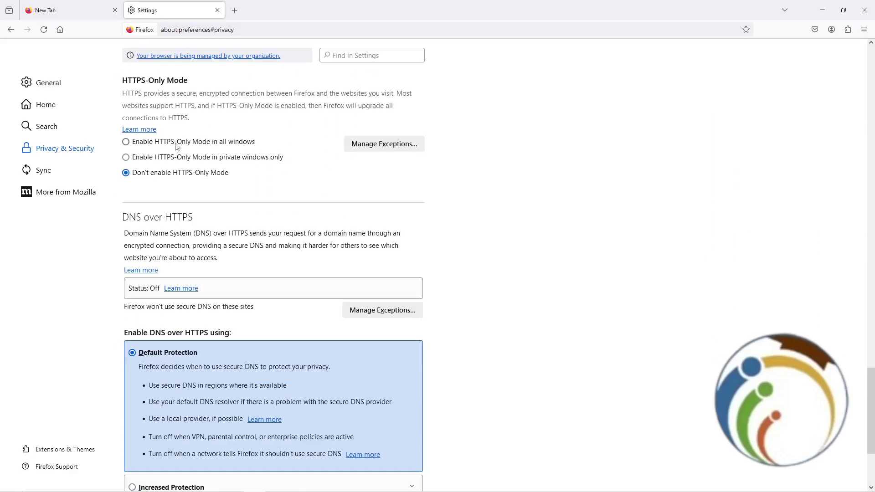
pyautogui.scroll(-5, 176, 147)
pyautogui.scroll(5, 176, 146)
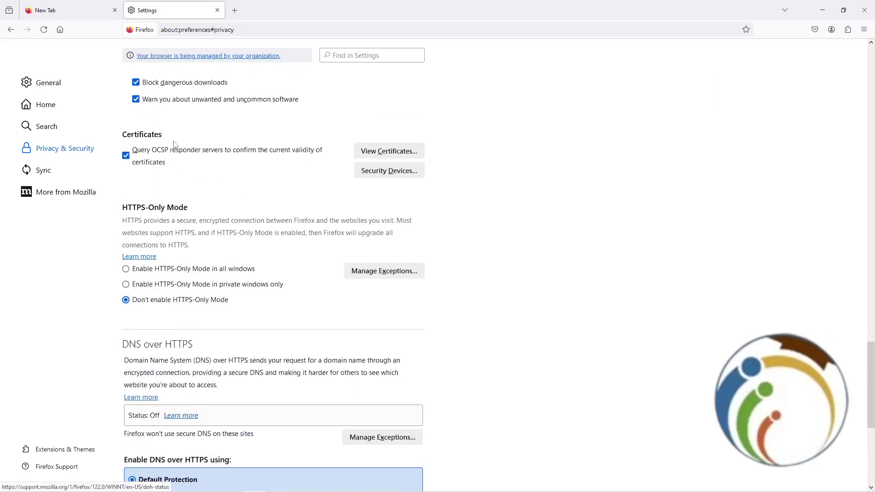
# - Search the settings for 'cookies' and review the per-website cookie exceptions without changes
pyautogui.click(48, 82)
pyautogui.click(333, 55)
pyautogui.write('cooki')
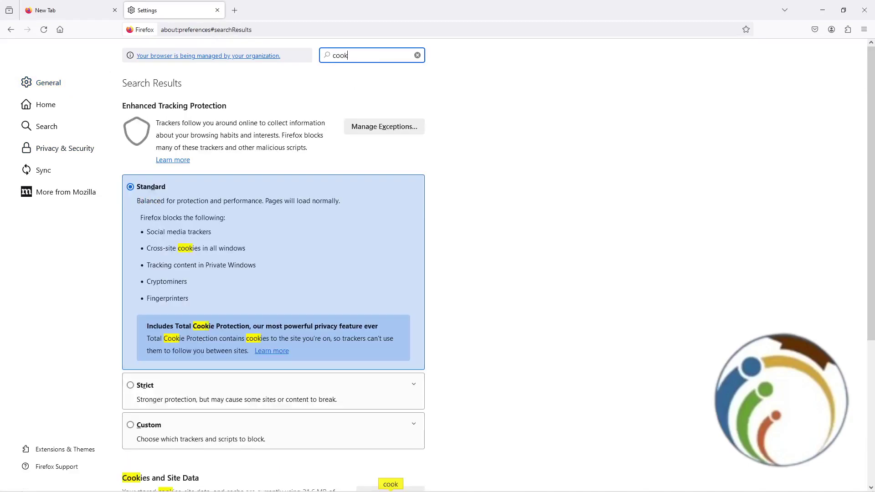
pyautogui.write('es')
pyautogui.scroll(-3, 396, 120)
pyautogui.scroll(-1, 415, 197)
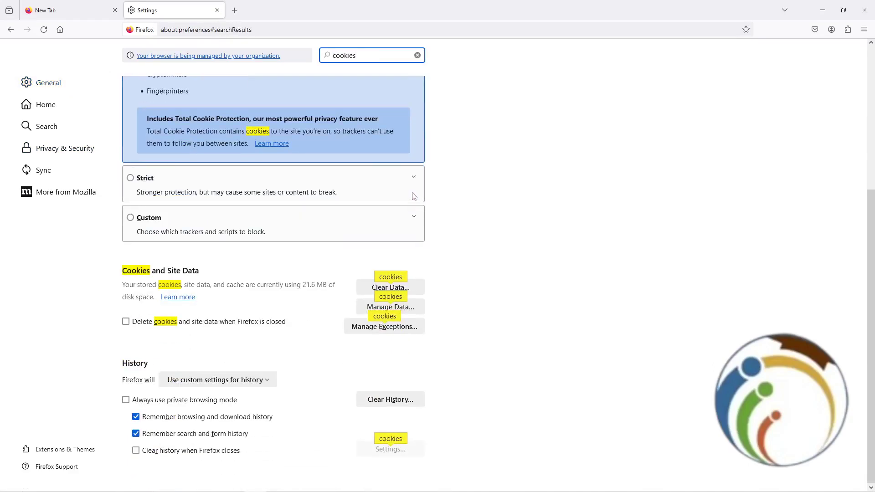
pyautogui.scroll(1, 181, 304)
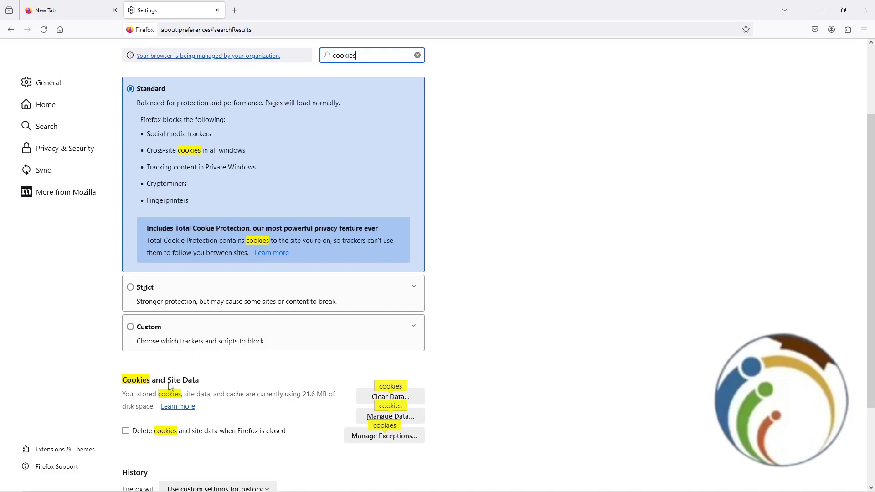
pyautogui.scroll(-3, 383, 226)
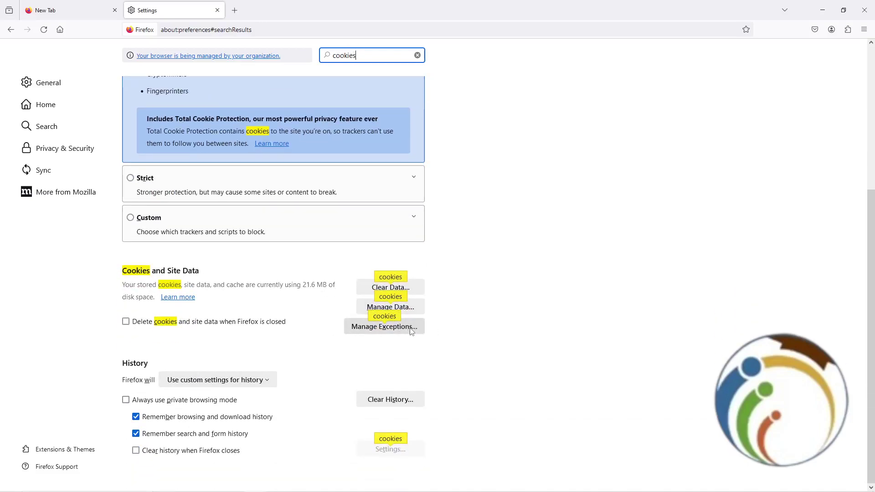
pyautogui.click(411, 331)
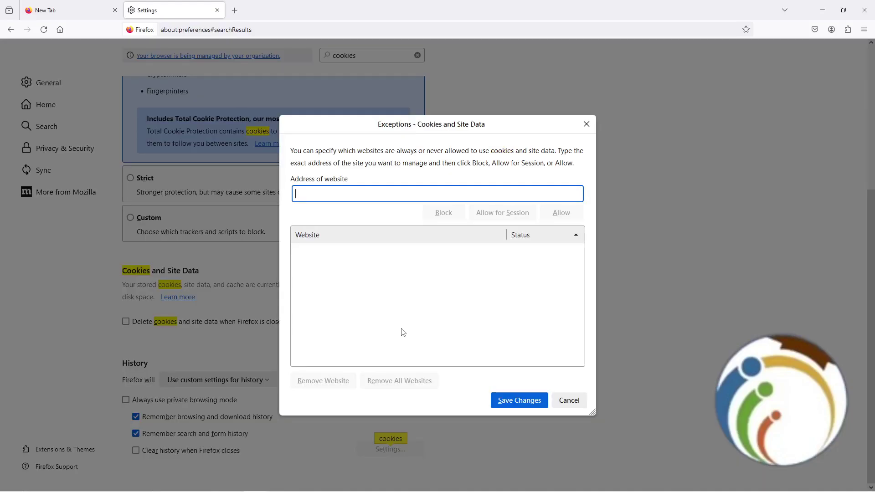
pyautogui.click(569, 400)
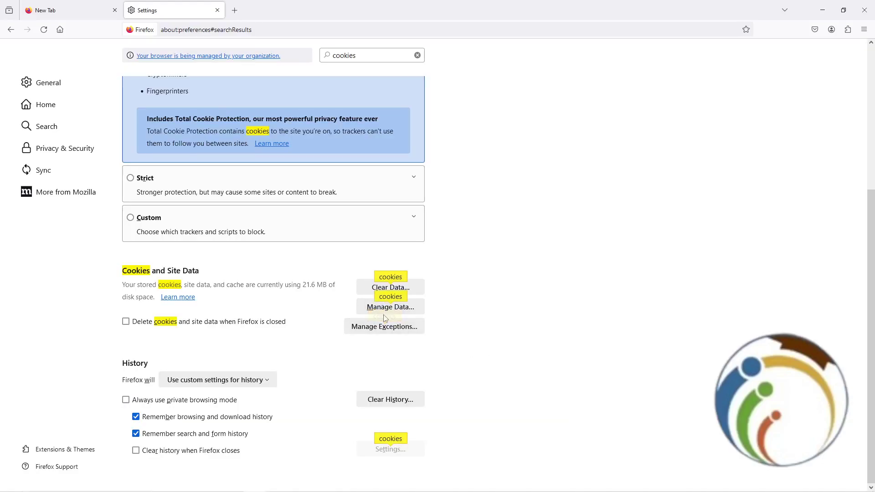
# - Toggle 'Clear history when Firefox closes' and review the stored cookies and site data list
pyautogui.click(331, 450)
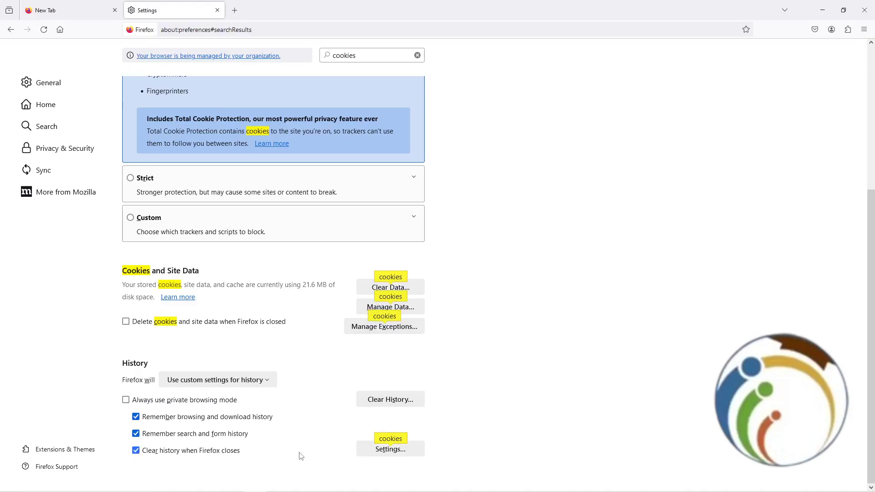
pyautogui.click(390, 449)
pyautogui.click(533, 334)
pyautogui.click(174, 452)
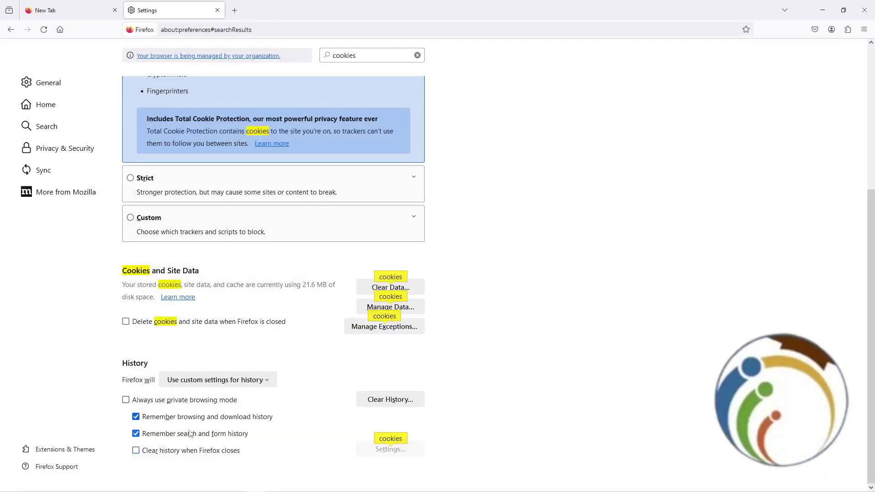
pyautogui.click(377, 312)
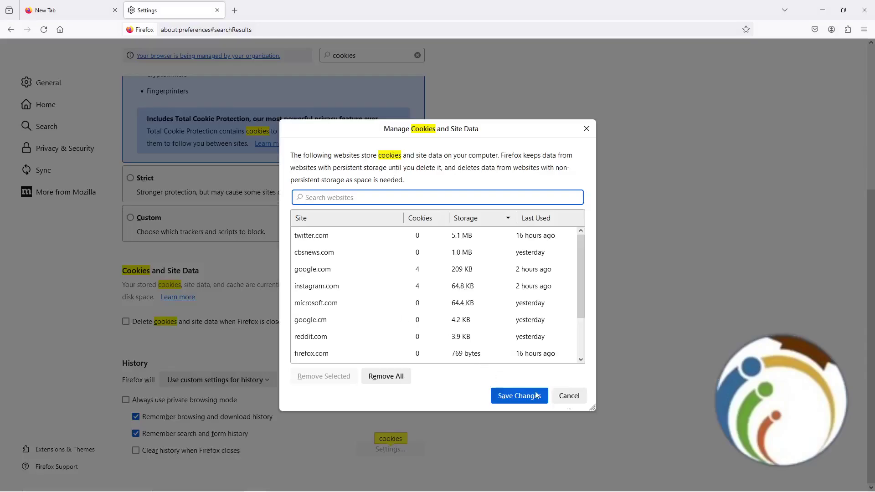
pyautogui.click(571, 398)
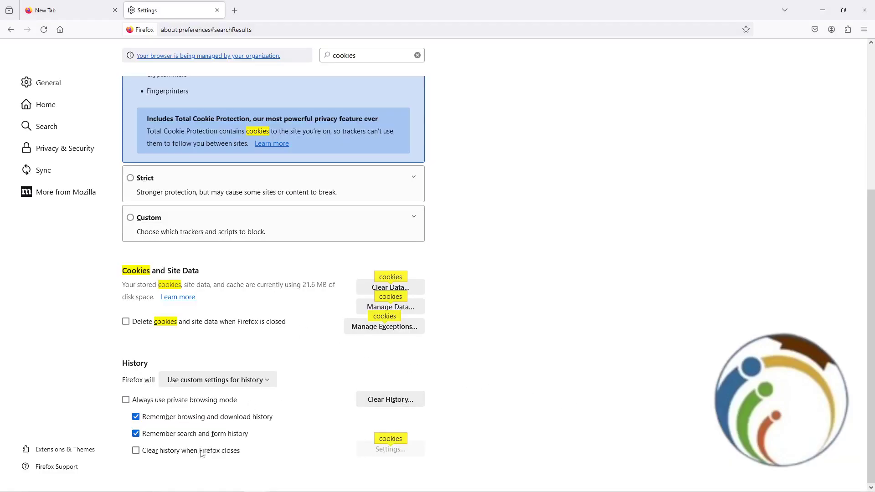
# - Enable 'Clear history when Firefox closes' and confirm Cookies among the items cleared
pyautogui.click(221, 448)
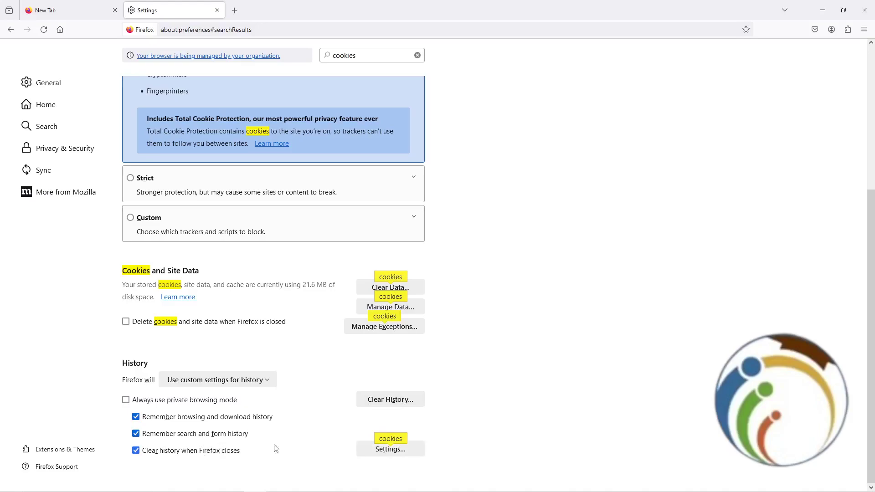
pyautogui.click(388, 448)
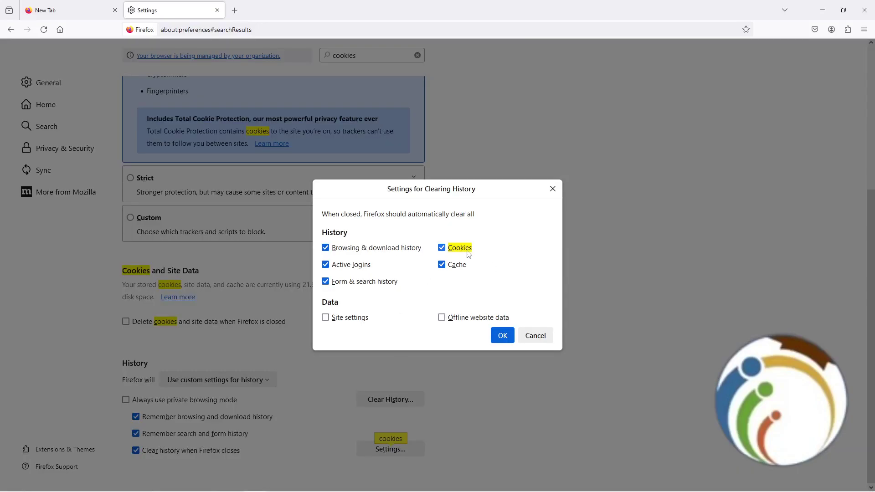
pyautogui.click(512, 344)
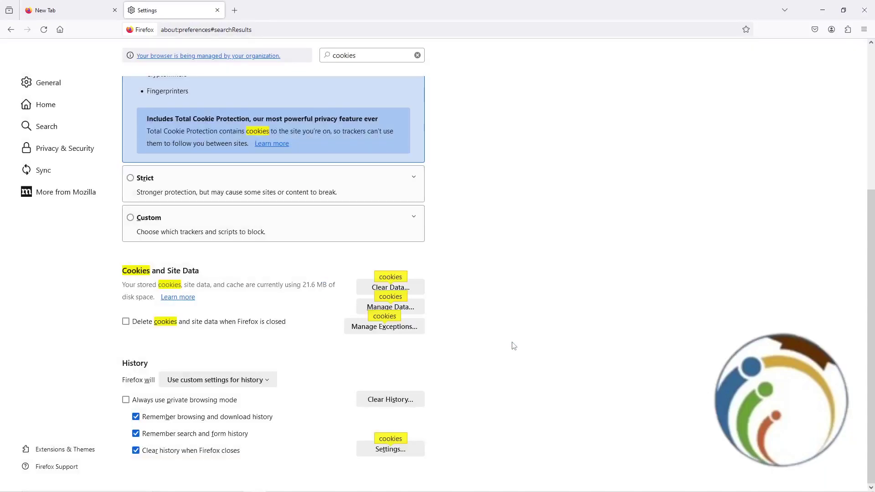